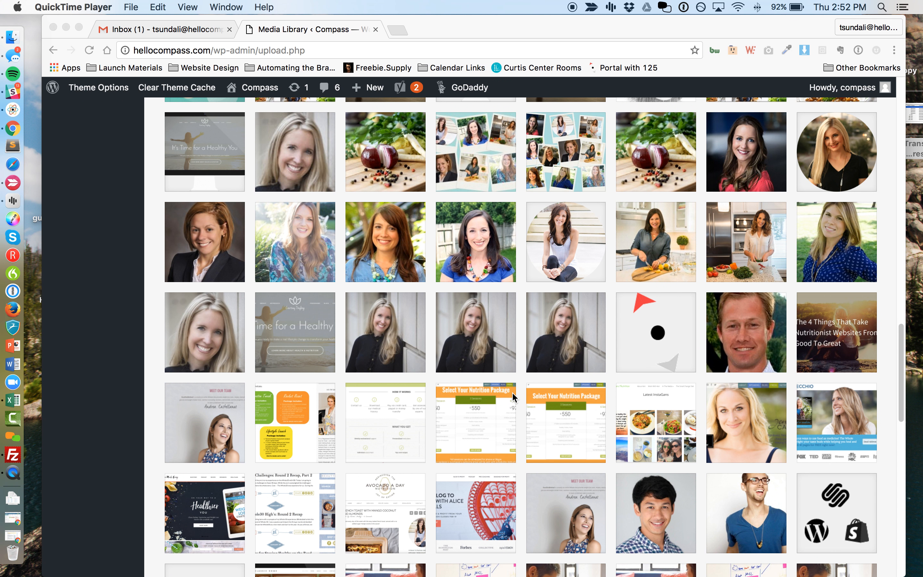
Bring up the Media Library's Add New upload area in the browser.
scroll(512, 392, "down", 3)
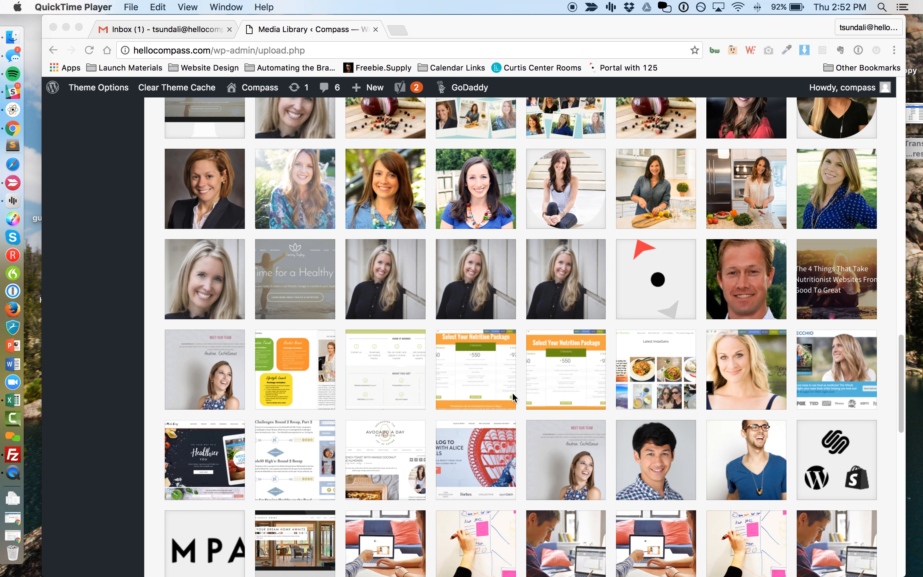
scroll(512, 392, "down", 8)
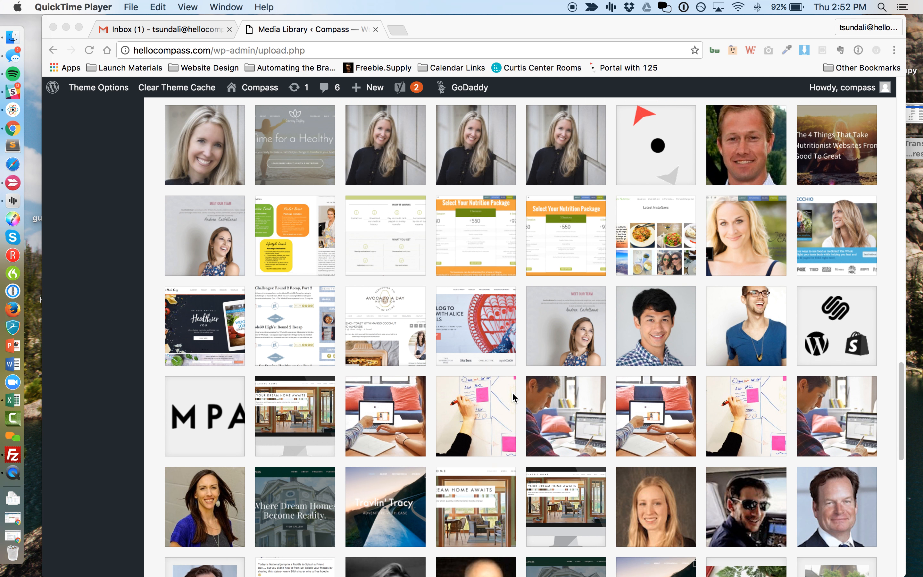
scroll(512, 392, "up", 20)
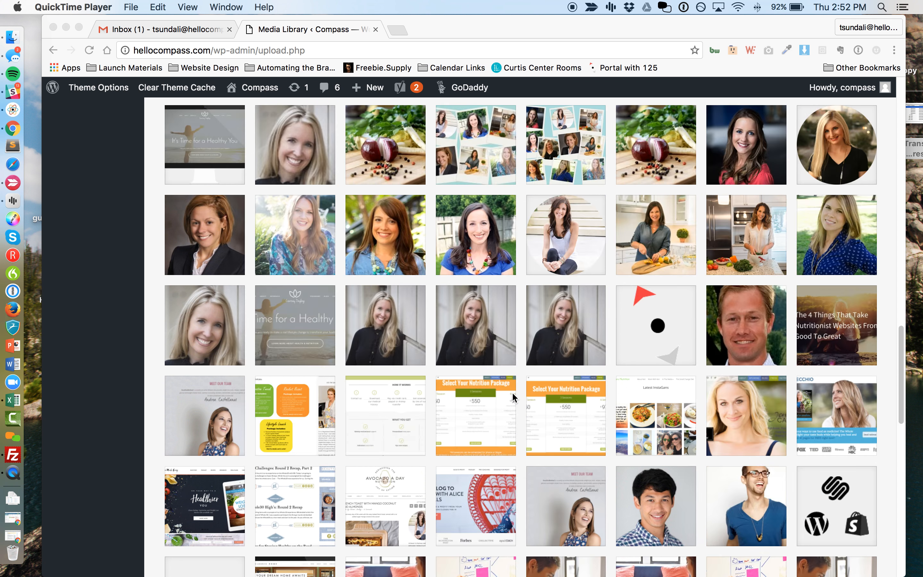
scroll(512, 392, "up", 2)
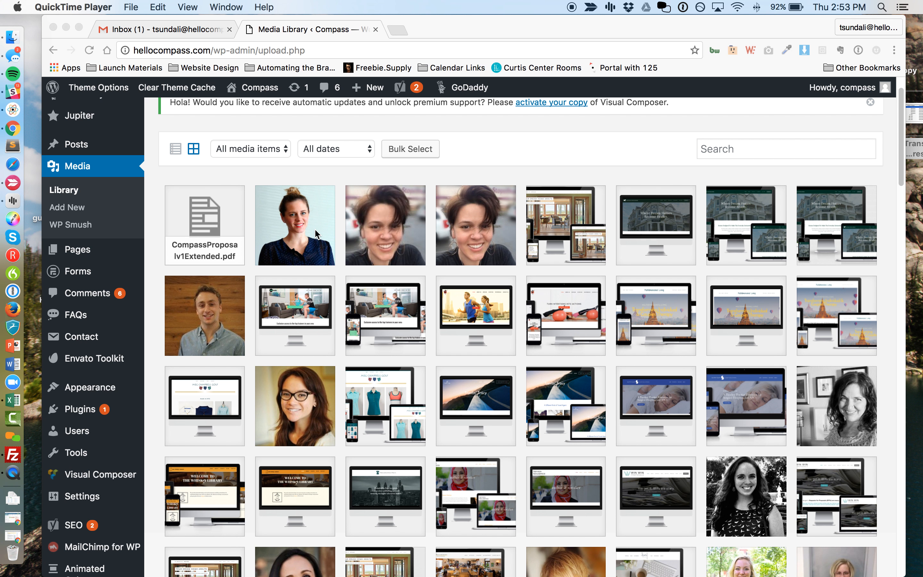
scroll(314, 228, "up", 2)
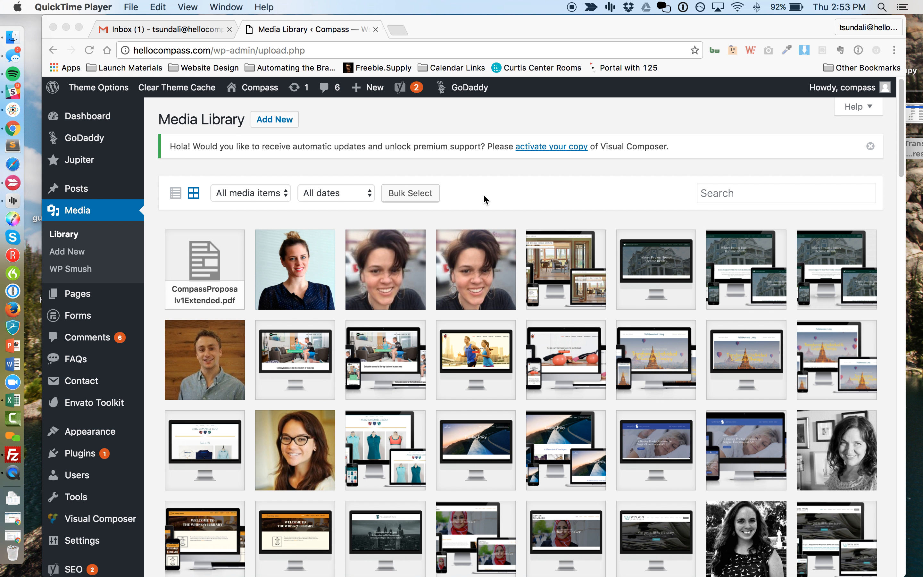
left_click(496, 178)
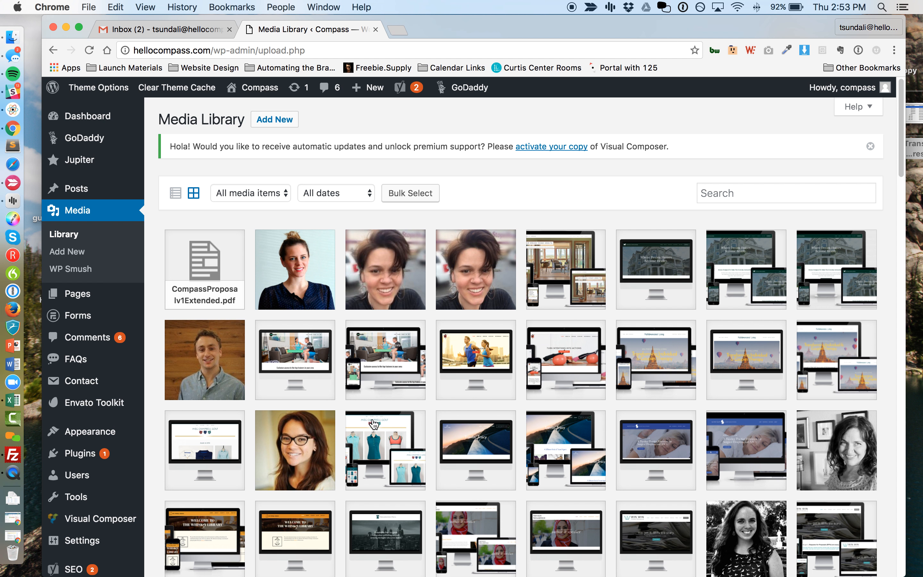
scroll(484, 422, "down", 2)
scroll(483, 421, "up", 2)
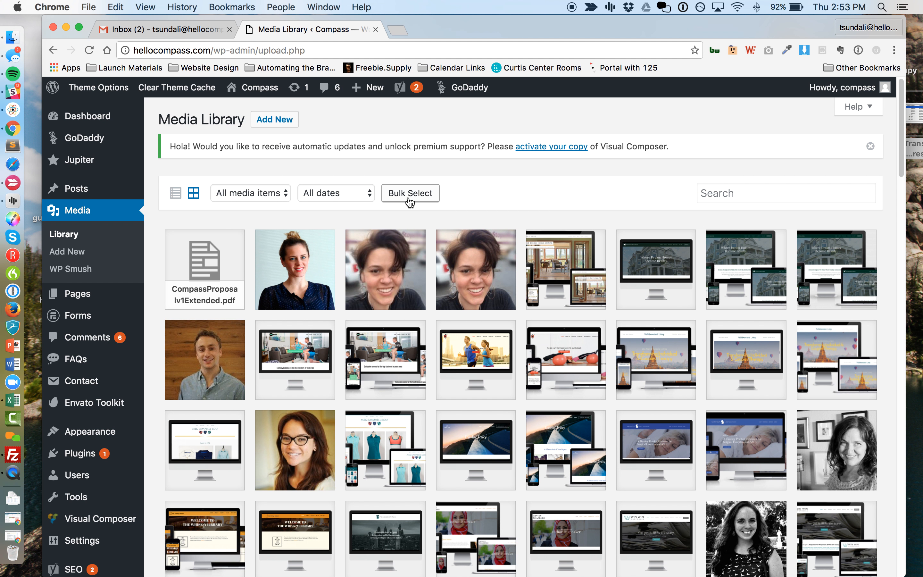
left_click(291, 124)
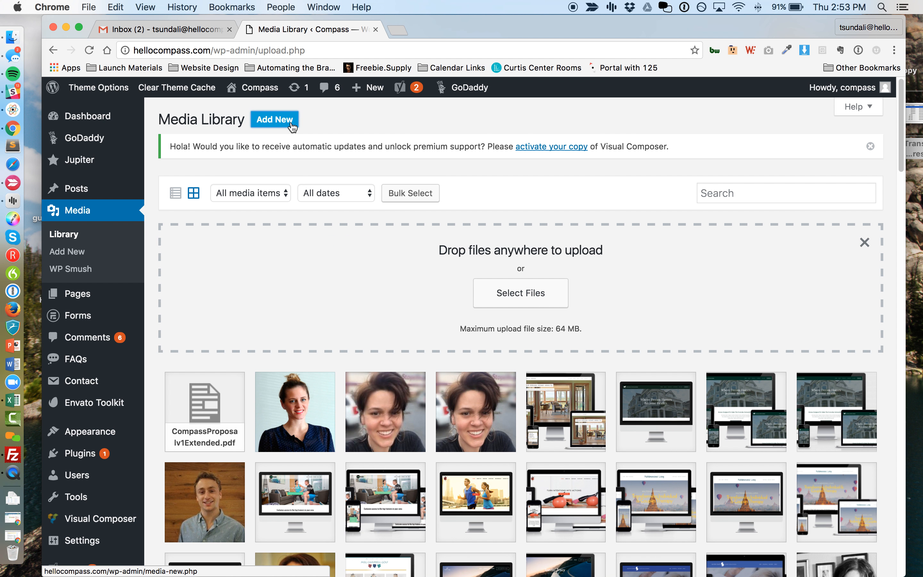
Upload the 'cropped grey copy' image from the Desktop and dismiss the drop zone.
left_click(527, 295)
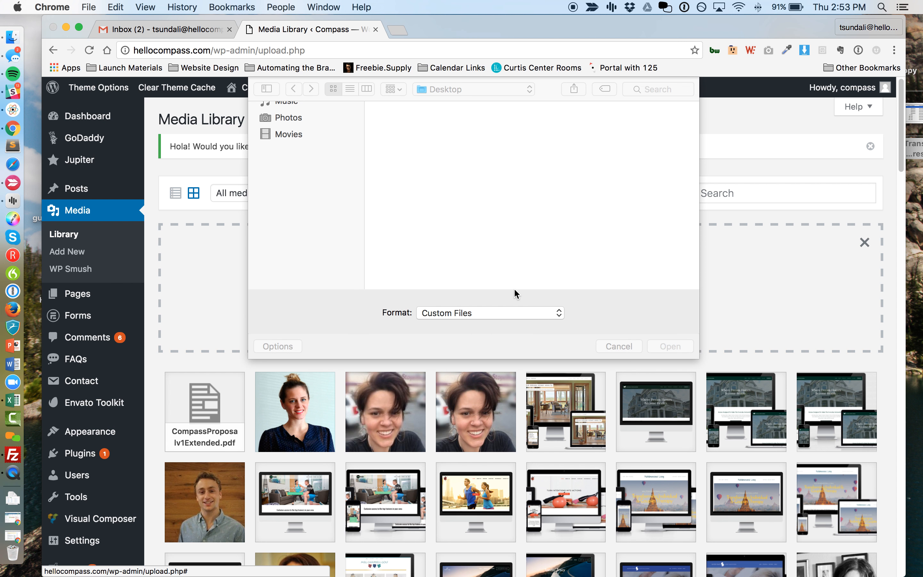
left_click(436, 137)
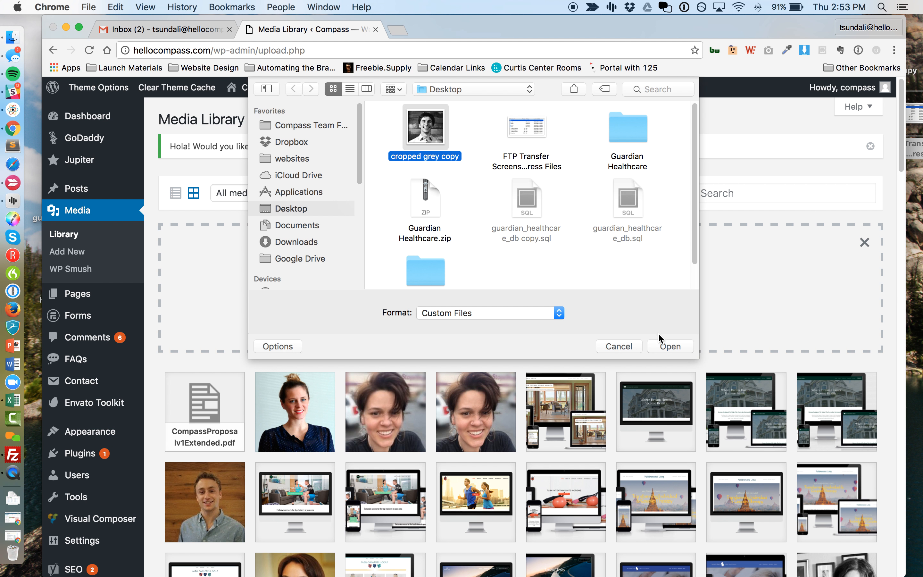
left_click(664, 346)
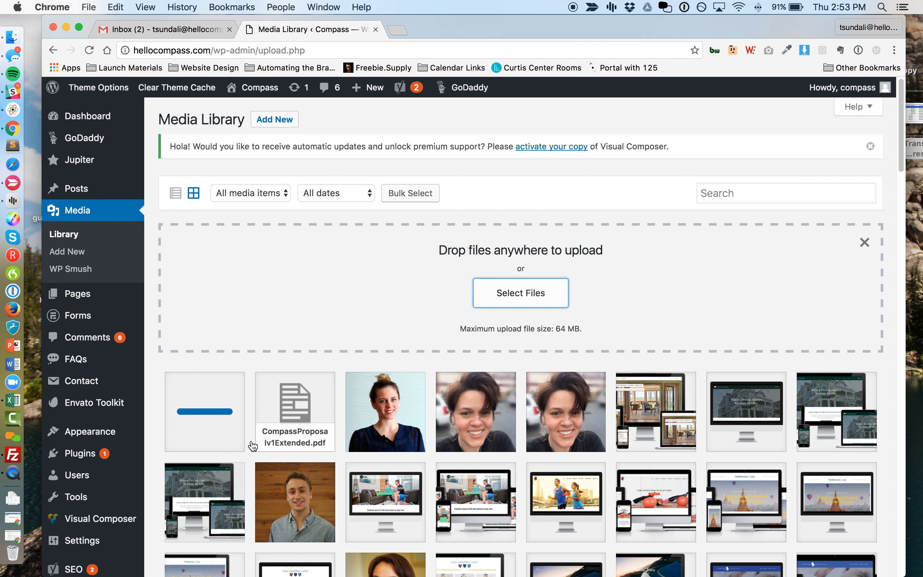
left_click(865, 246)
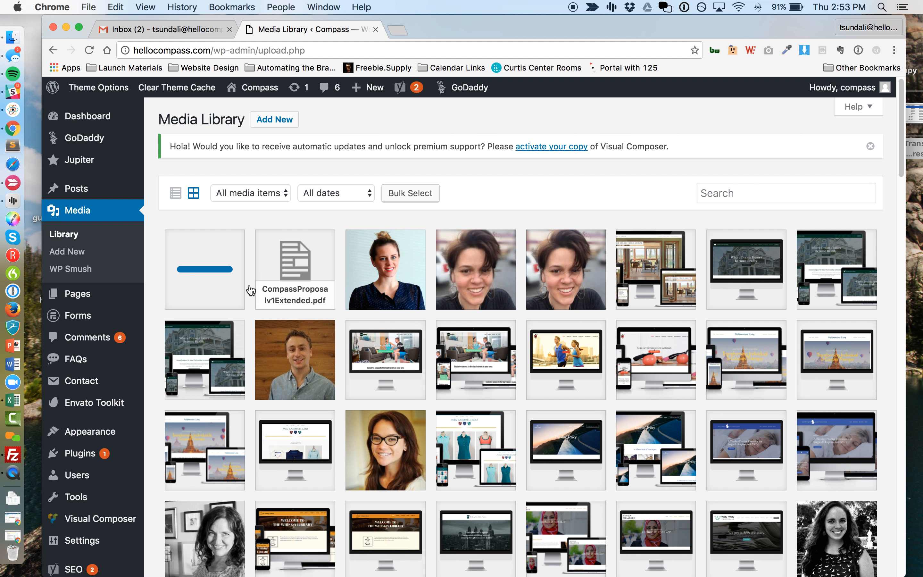
Reload the library and open the finished cropped-grey-copy.jpg details (2437 × 2235, 406 KB).
left_click(215, 274)
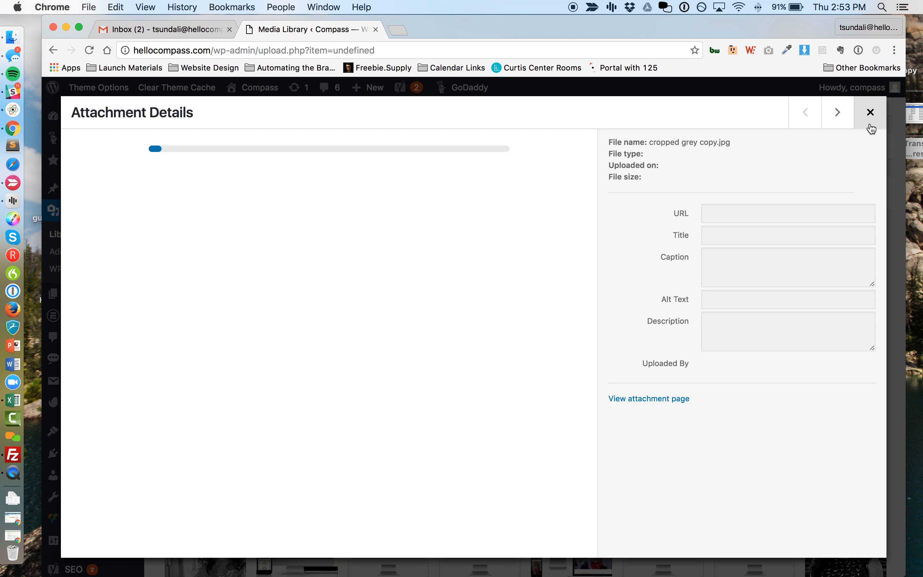
left_click(869, 125)
key("super+r")
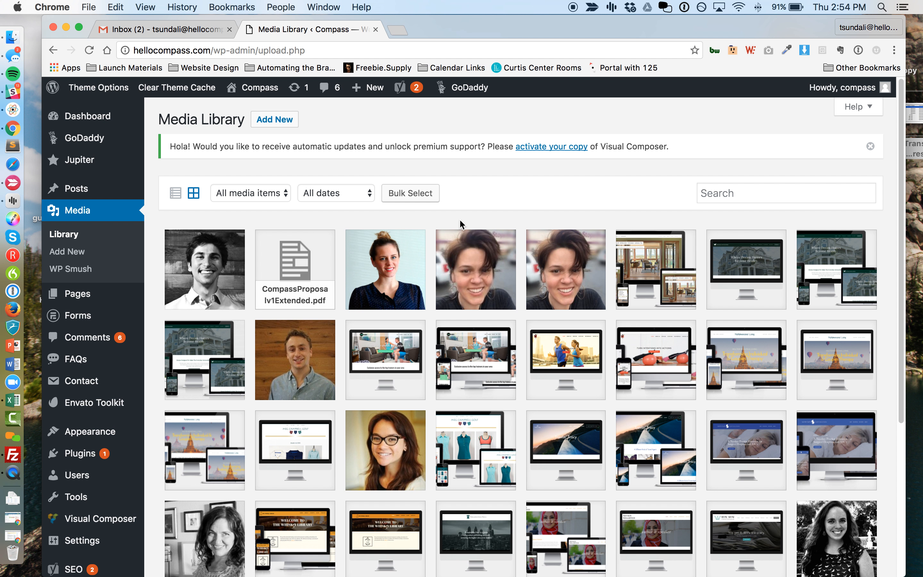
left_click(212, 277)
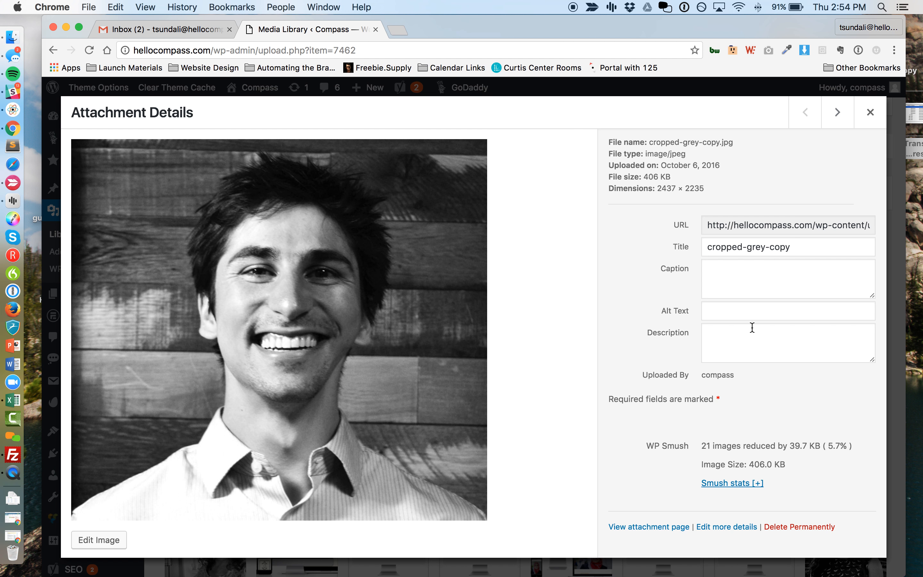
left_click(749, 313)
Retitle the headshot as 'headshot-' plus the person's name and 'compass-cofounder'.
left_click(726, 251)
triple_click(726, 251)
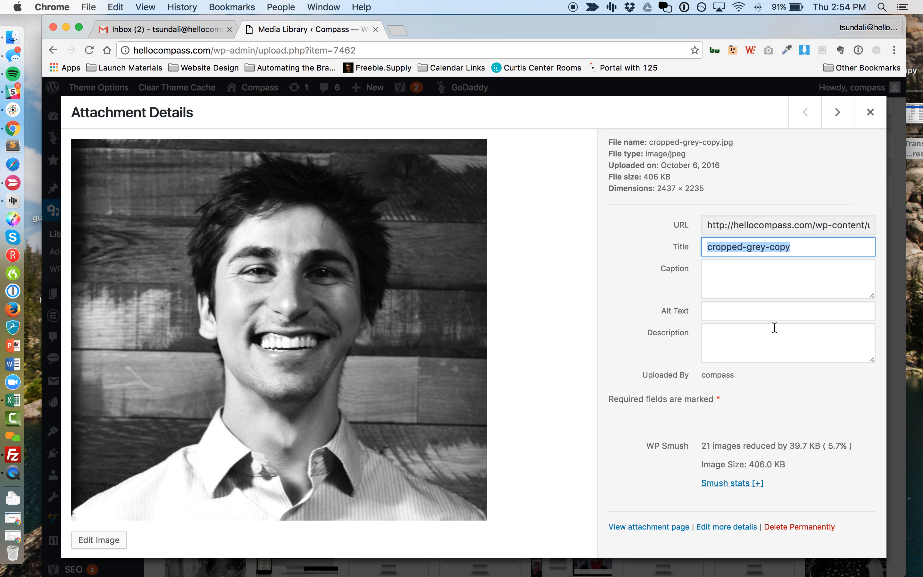
type("hea")
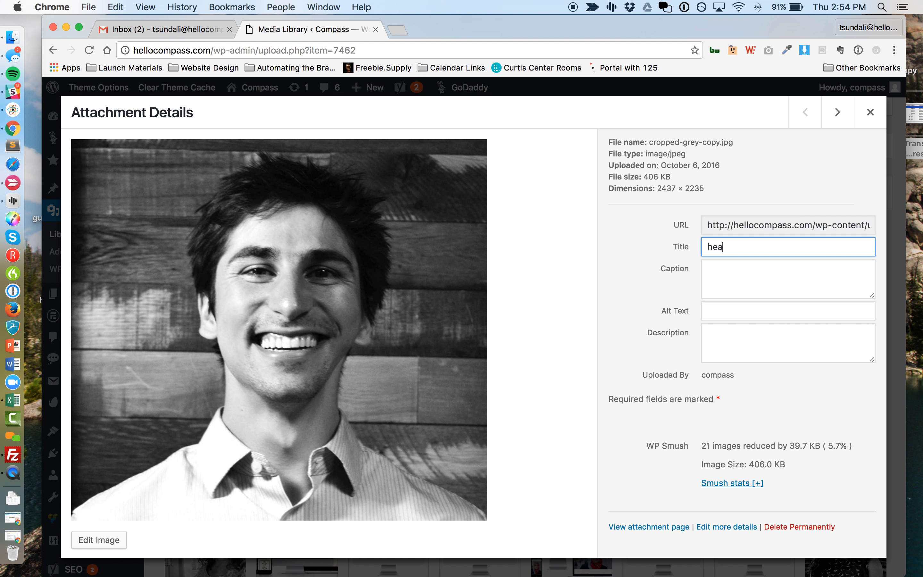
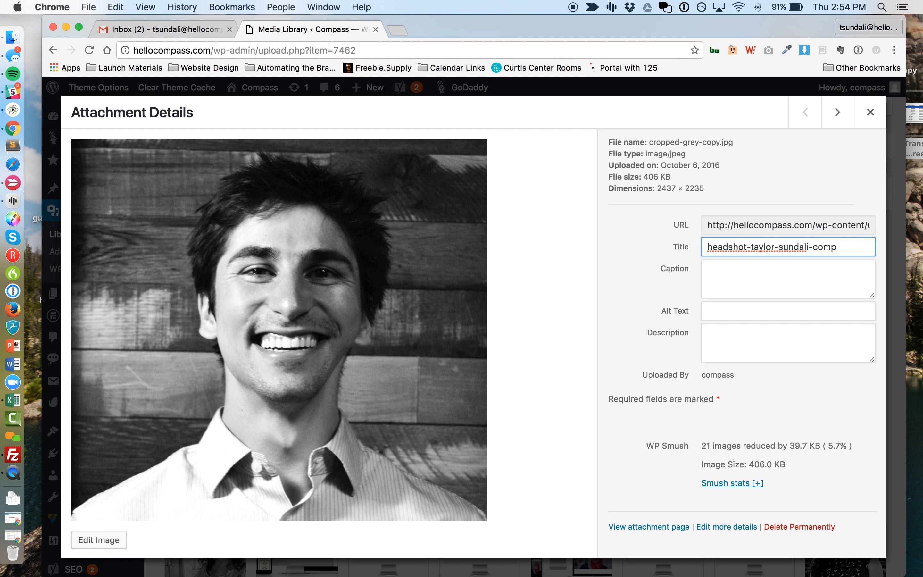
type("ass-cofounder")
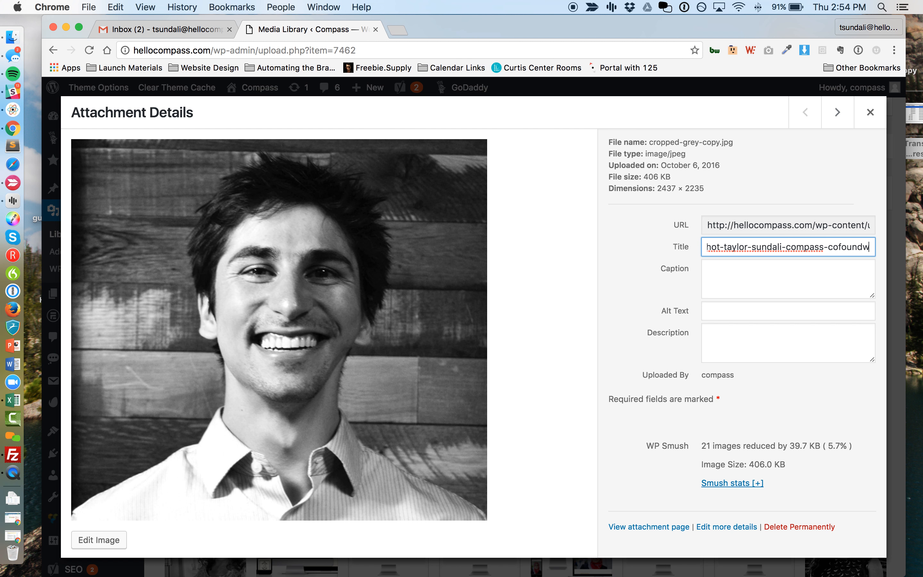
key("Tab")
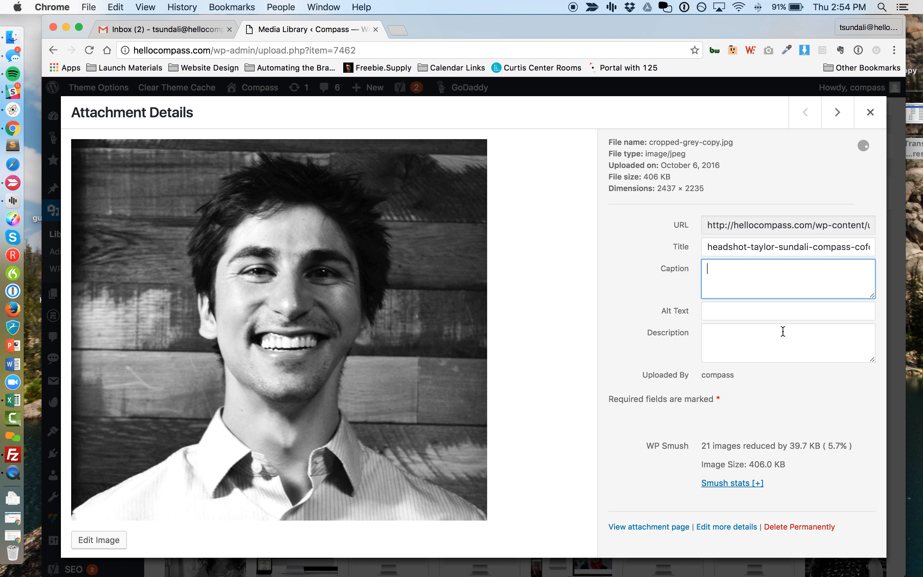
left_click(781, 331)
left_click(777, 310)
left_click(755, 291)
left_click(721, 314)
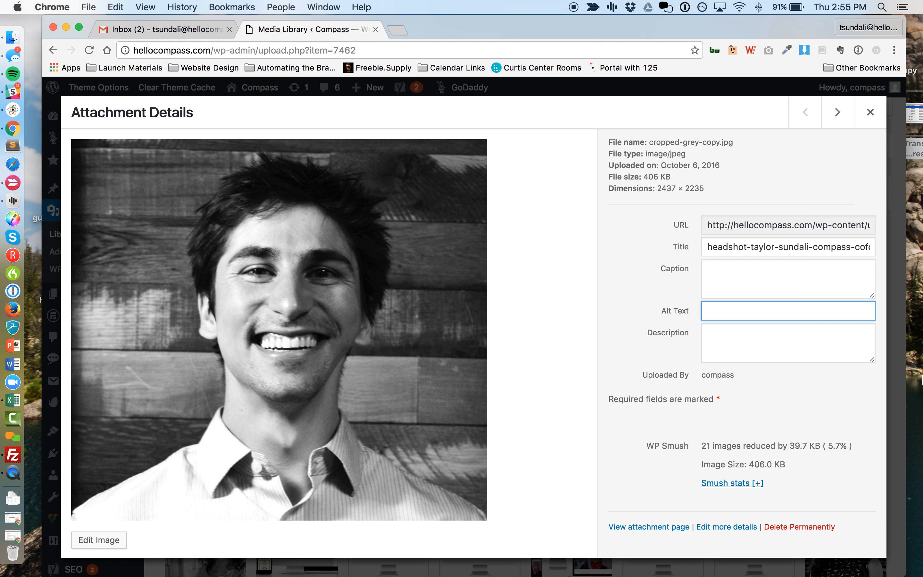
Set the alt text to the person's name followed by 'Headshot' and save it.
type("shot")
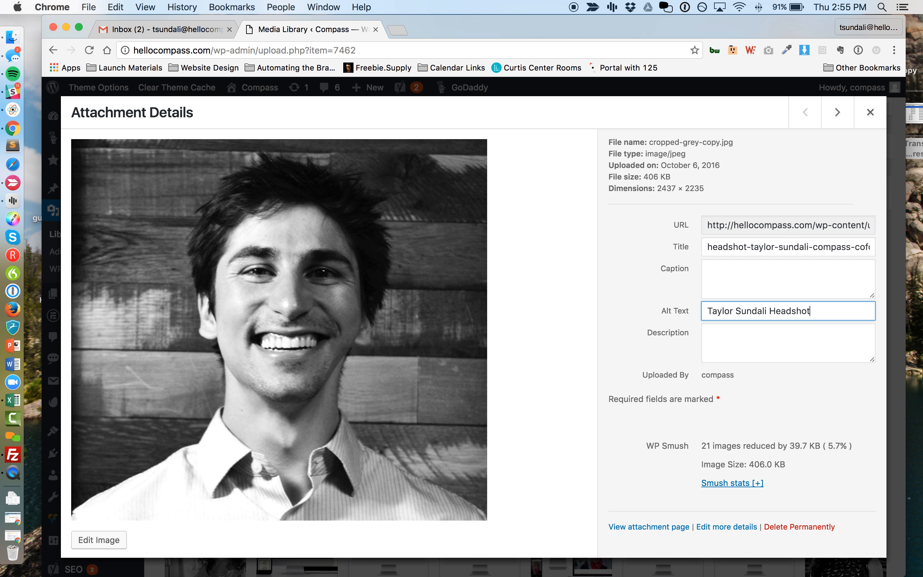
left_click(732, 398)
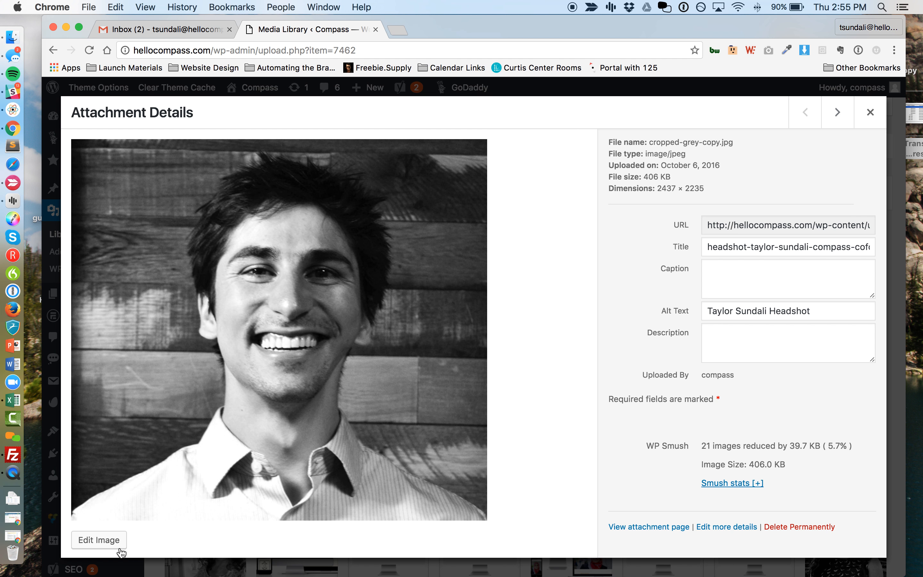
In the image editor, scale the headshot from 2437 × 2235 to 400 × 367.
left_click(114, 541)
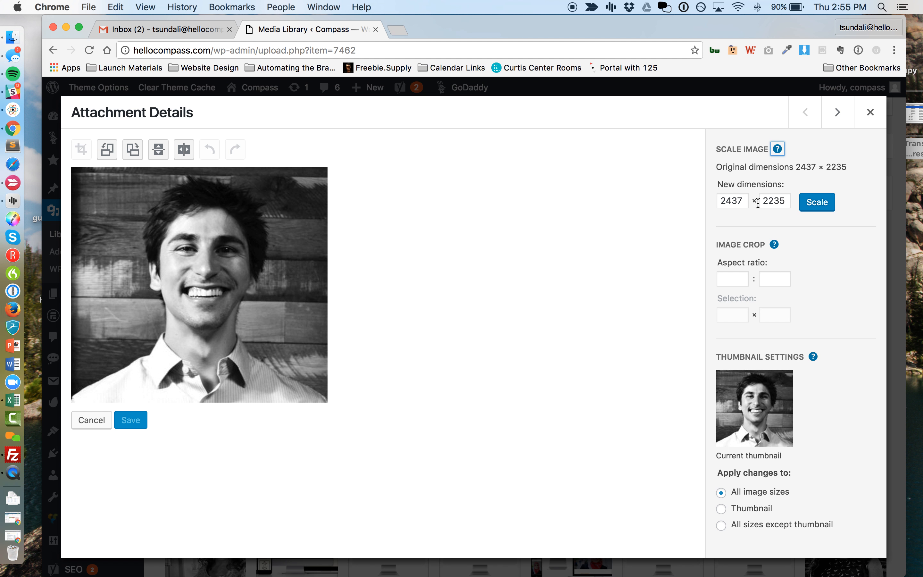
left_click(744, 201)
double_click(780, 202)
double_click(731, 195)
double_click(770, 196)
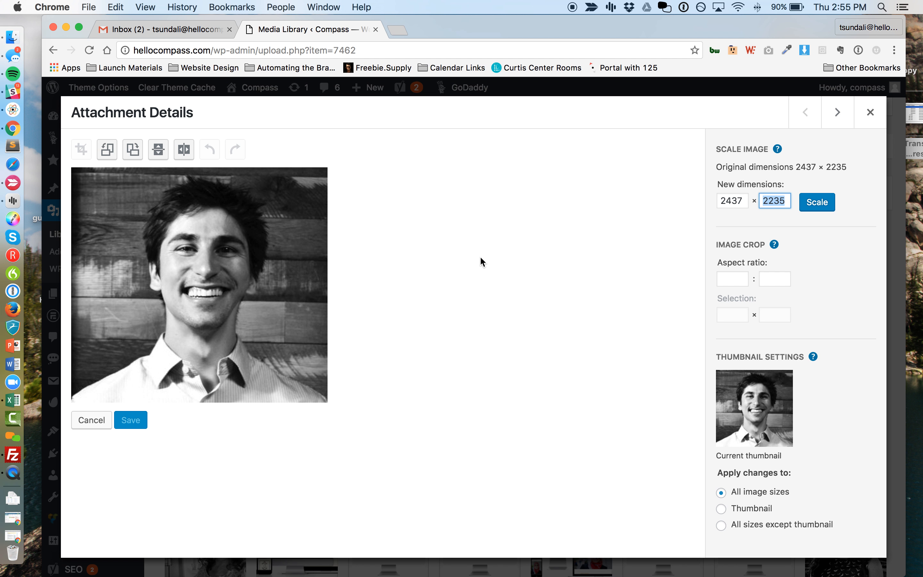
left_click(738, 199)
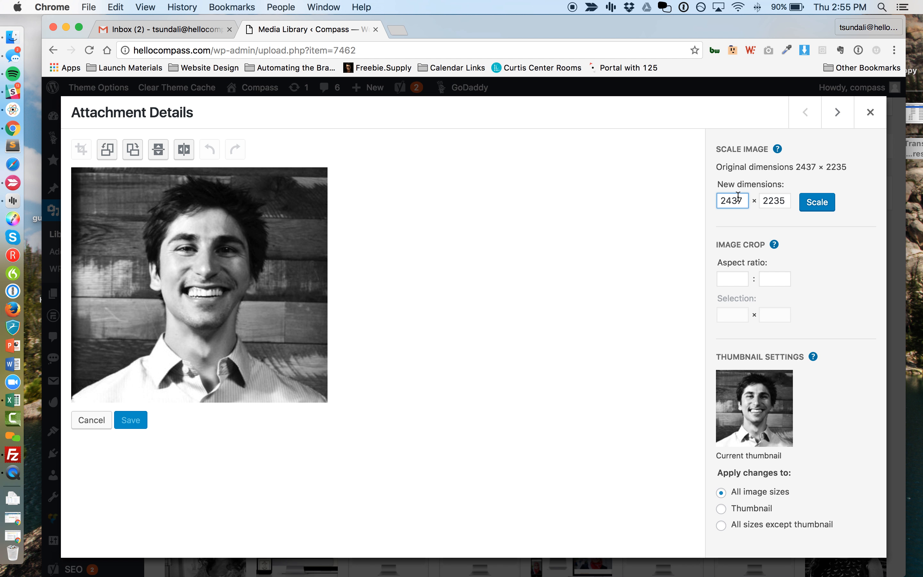
double_click(739, 196)
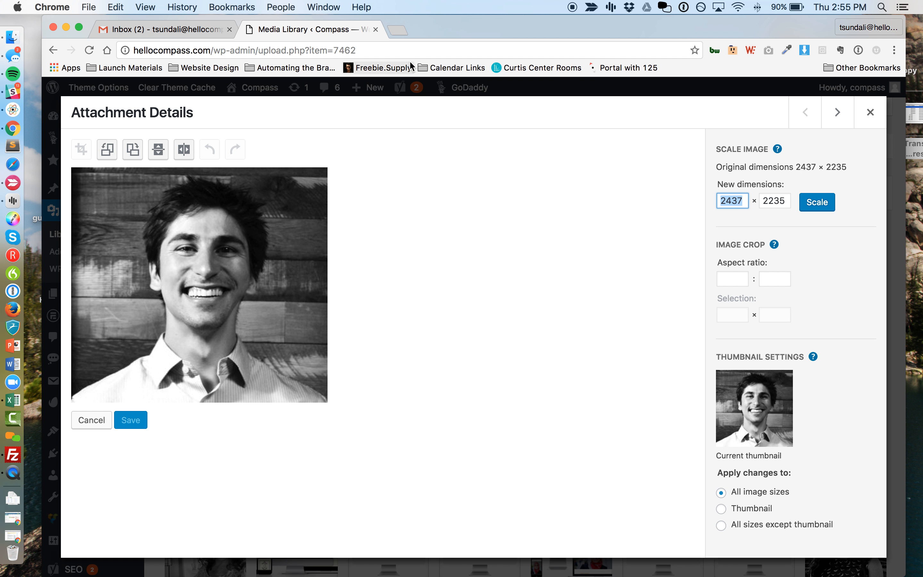
type("400")
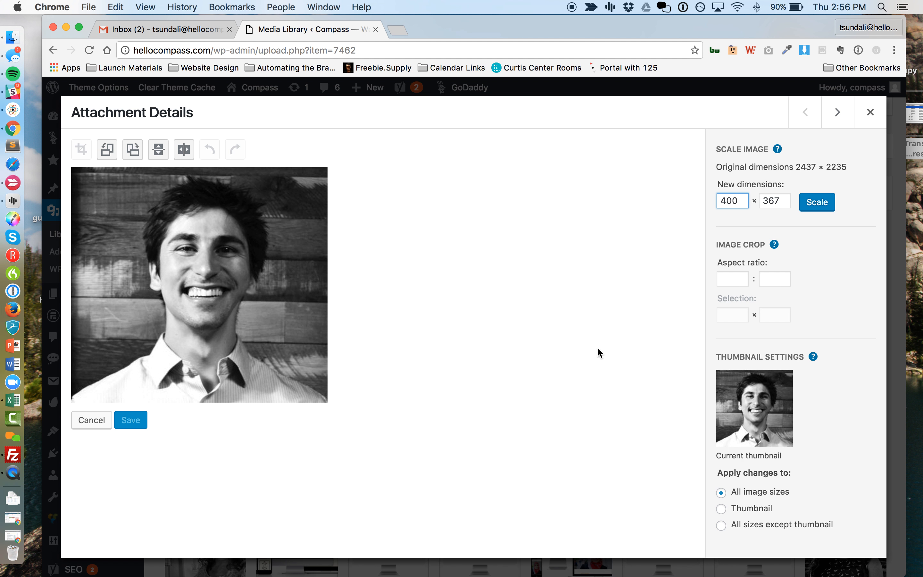
left_click(570, 327)
left_click(817, 203)
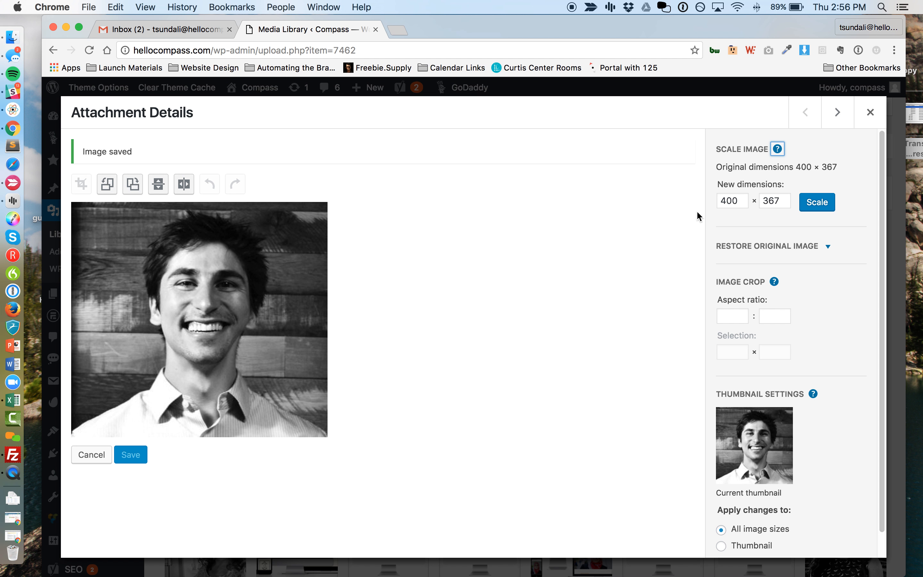
left_click(134, 187)
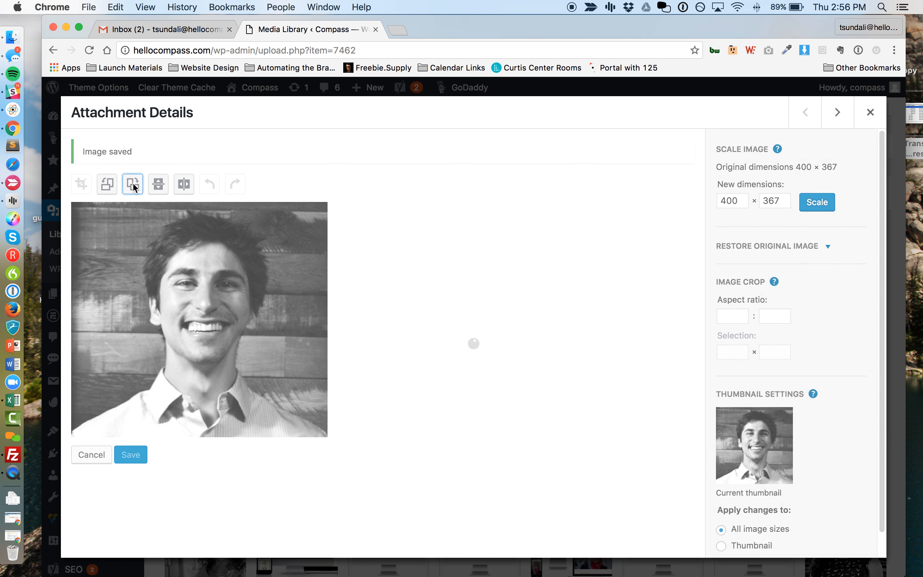
left_click(110, 184)
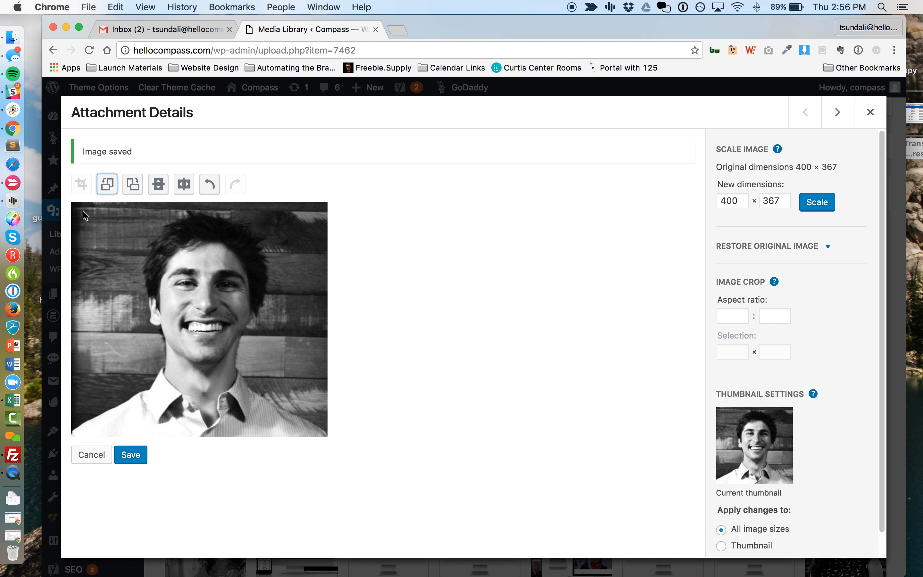
left_click_drag(85, 212, 312, 423)
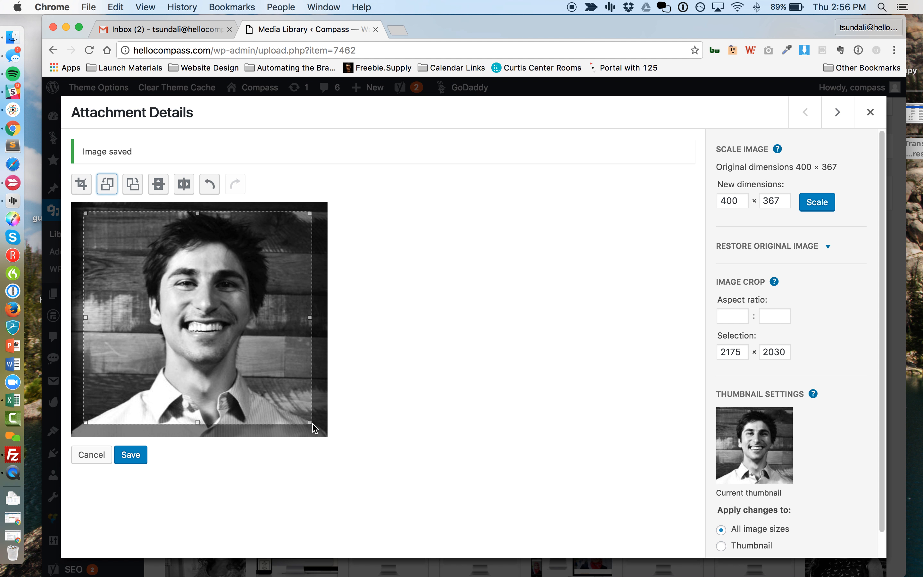
left_click(84, 184)
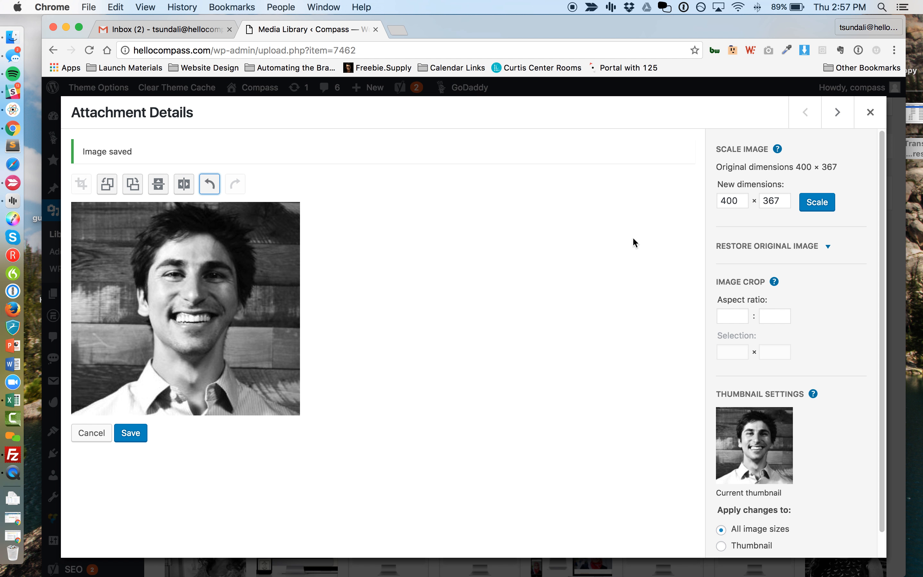
left_click(206, 182)
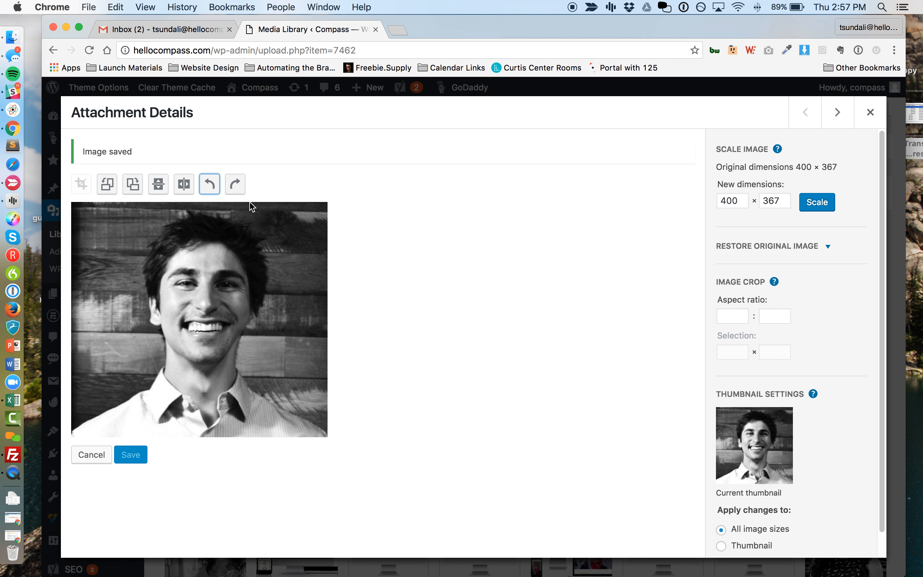
left_click(179, 184)
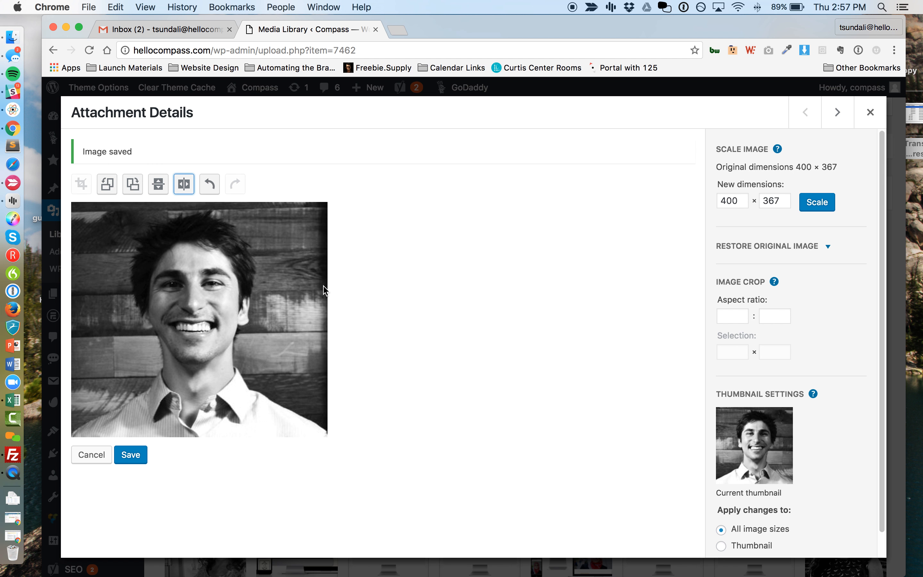
left_click(179, 184)
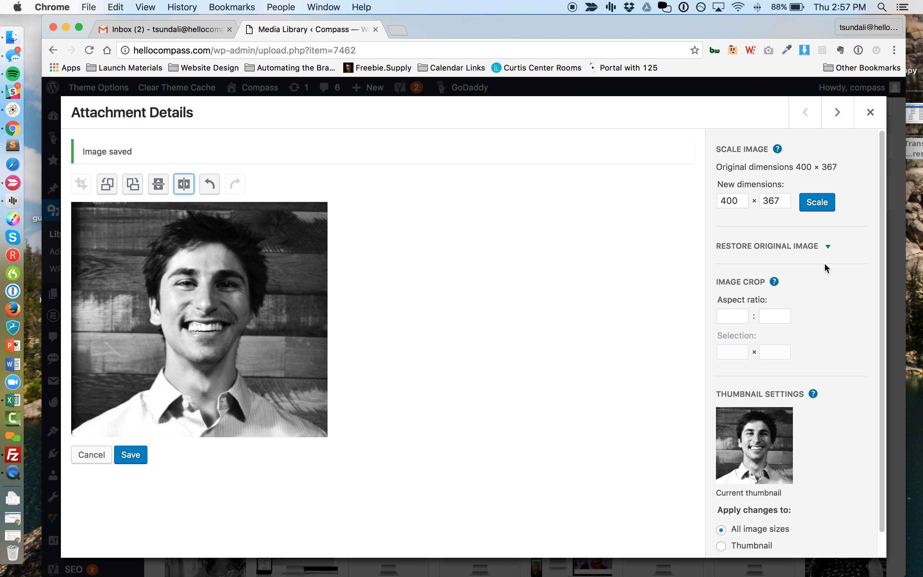
scroll(863, 259, "down", 2)
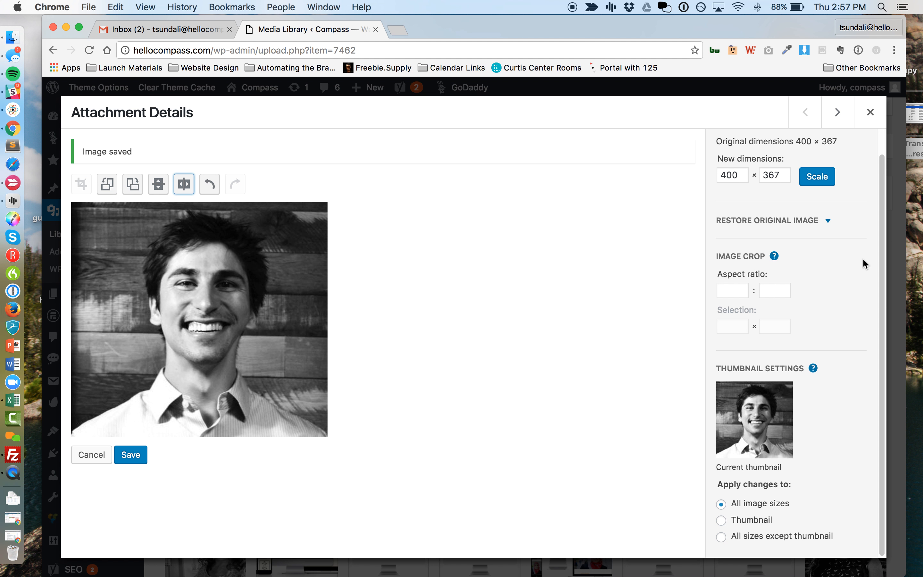
scroll(820, 231, "up", 2)
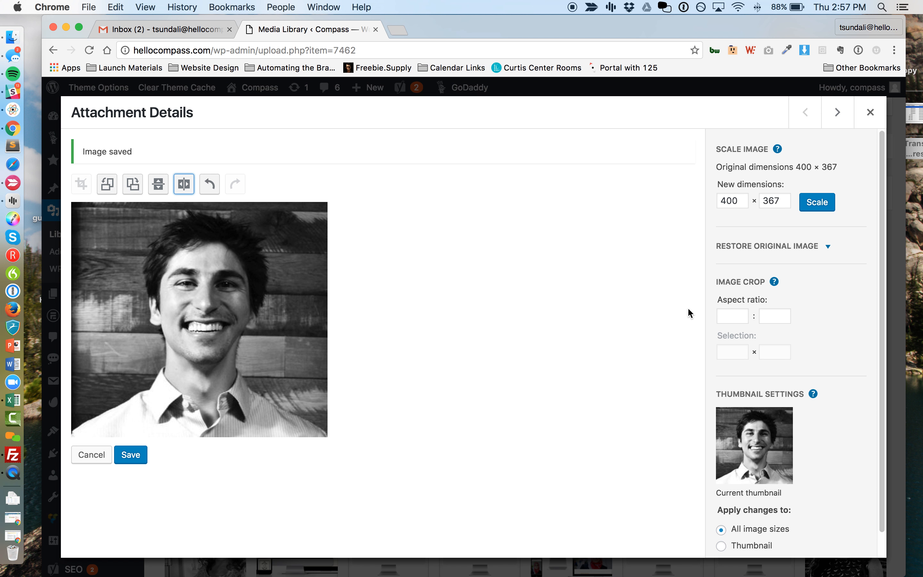
Save the 400 × 367 headshot edit and close its details back to the grid.
left_click(126, 458)
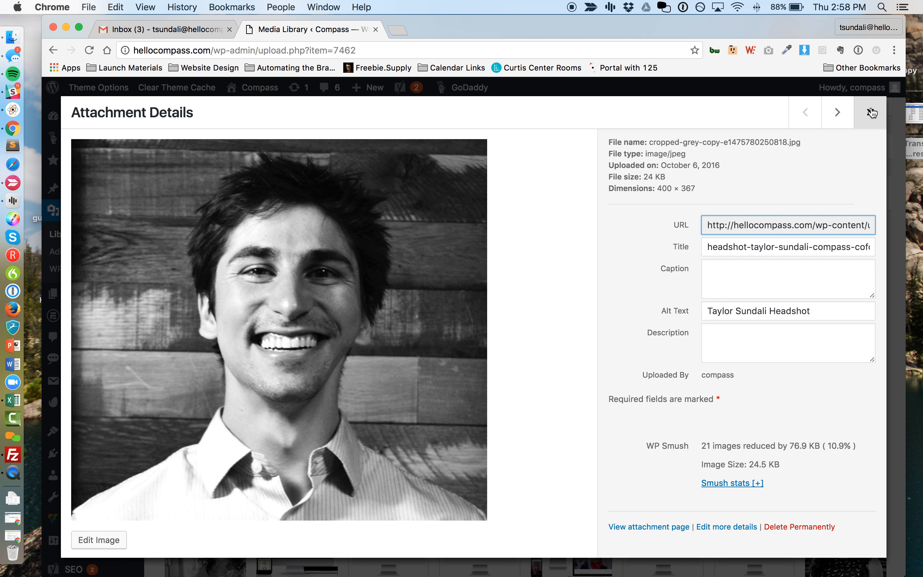
left_click(871, 113)
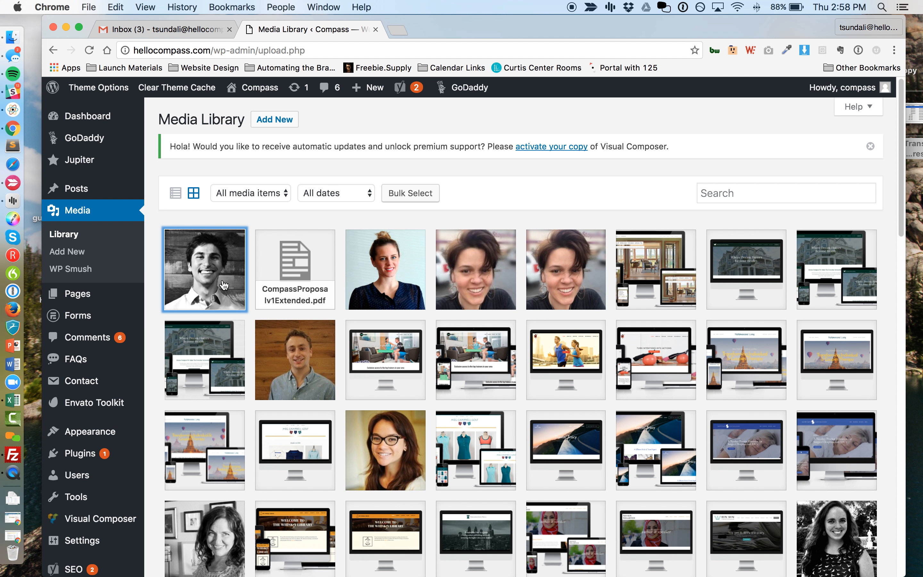
scroll(408, 328, "down", 15)
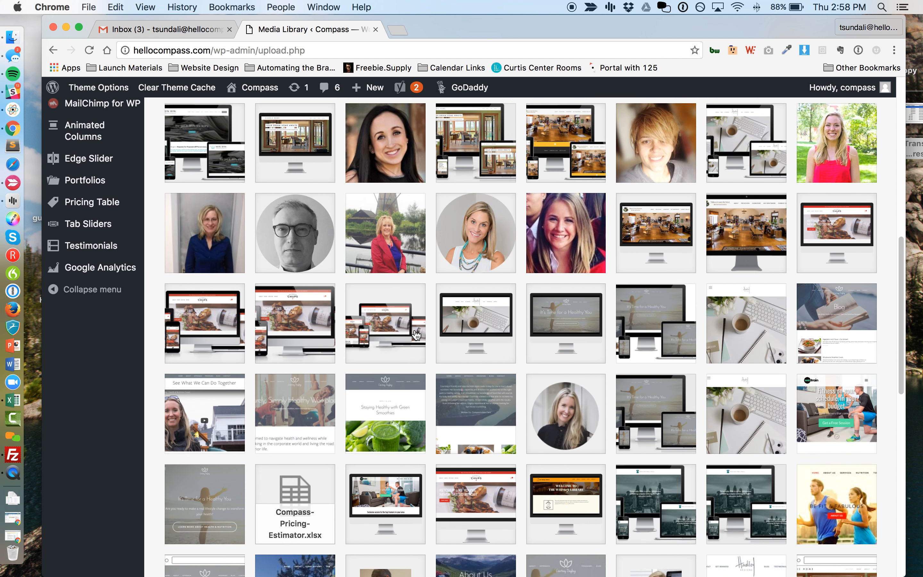
scroll(416, 332, "up", 20)
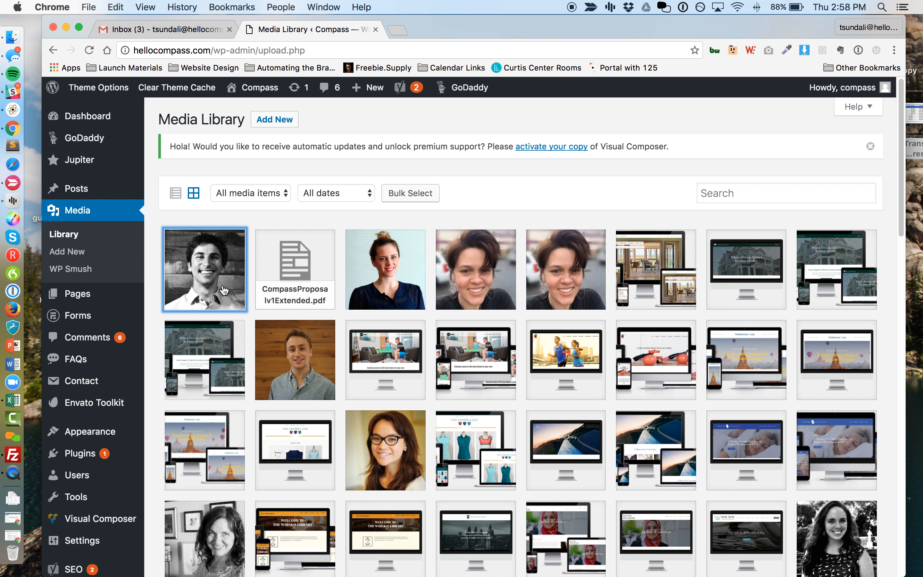
left_click(224, 291)
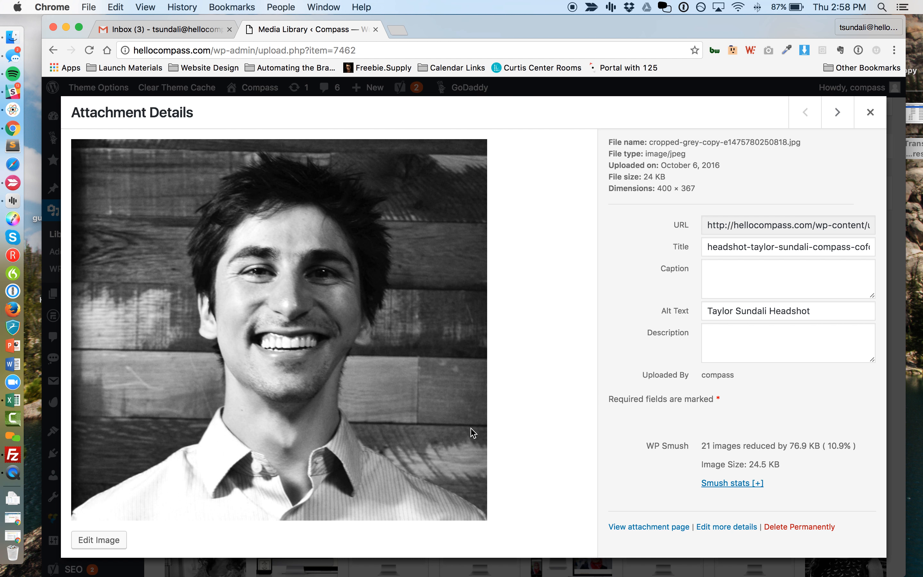
Permanently delete the headshot, then open the CompassProposalv1Extended.pdf details.
left_click(793, 527)
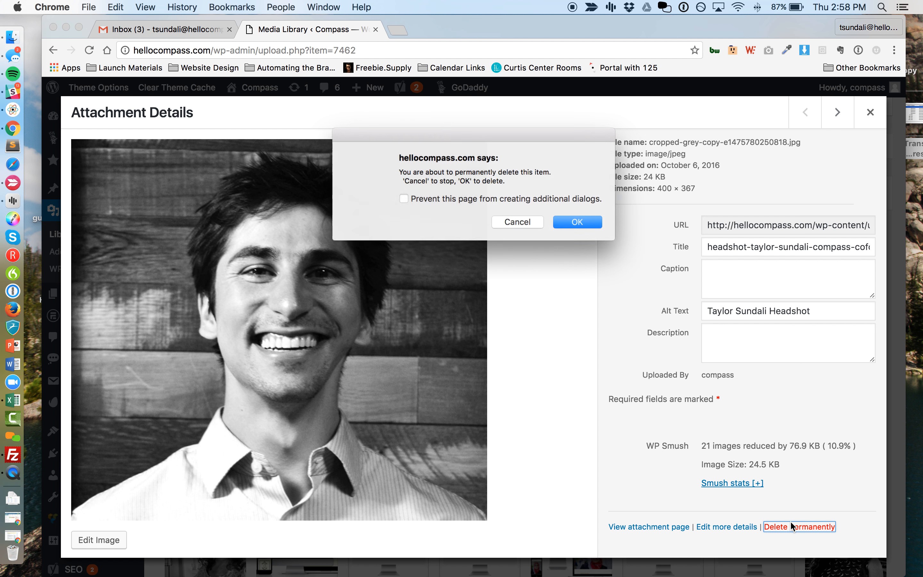
left_click(576, 223)
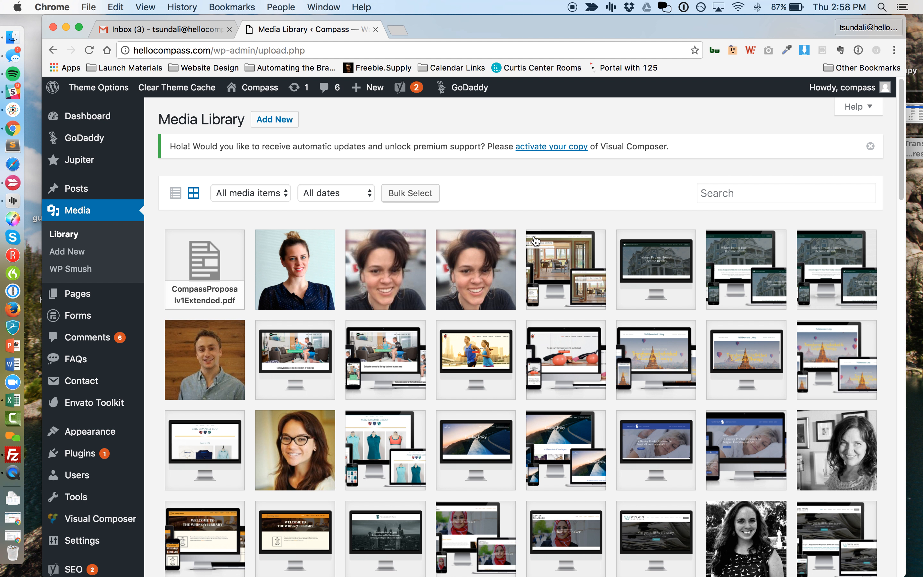
scroll(491, 355, "down", 20)
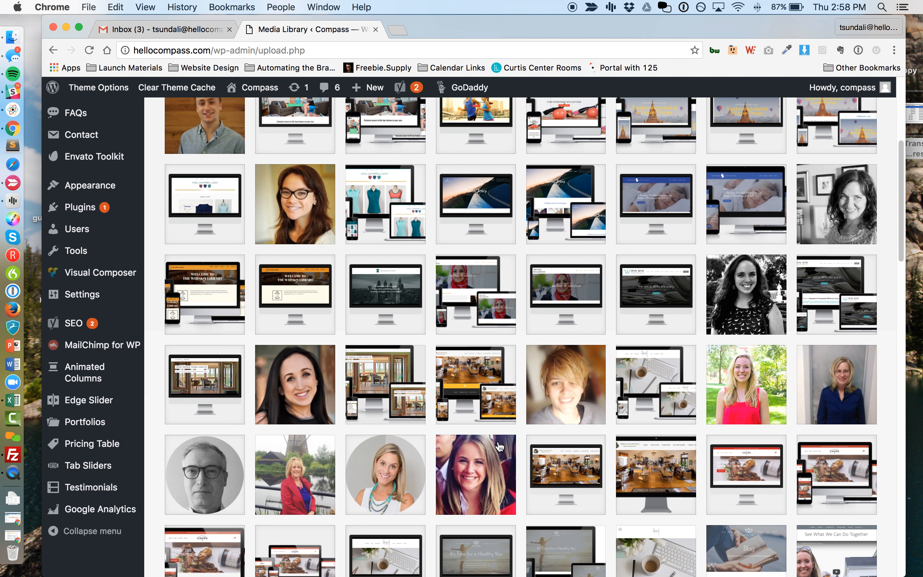
scroll(491, 354, "up", 1)
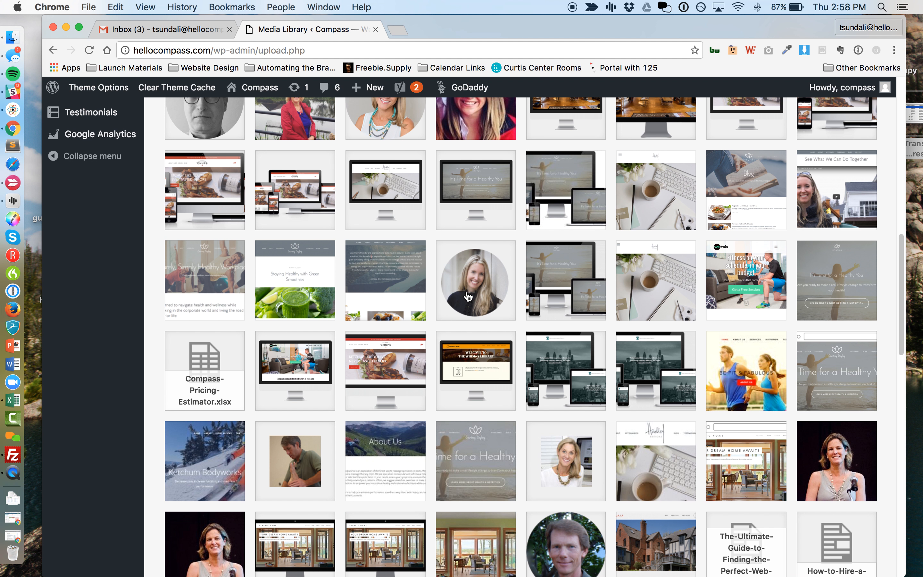
scroll(595, 378, "down", 10)
scroll(312, 398, "up", 18)
scroll(311, 398, "up", 10)
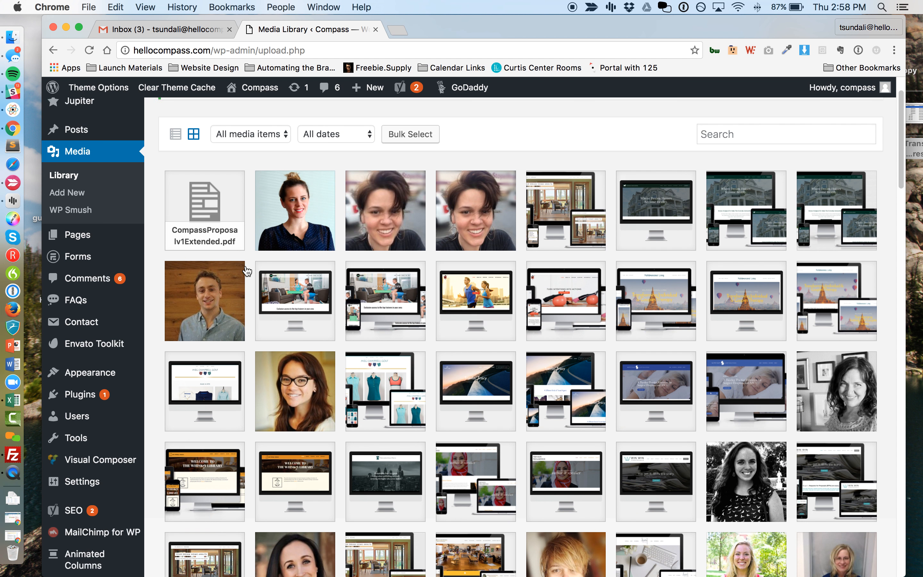
left_click(216, 266)
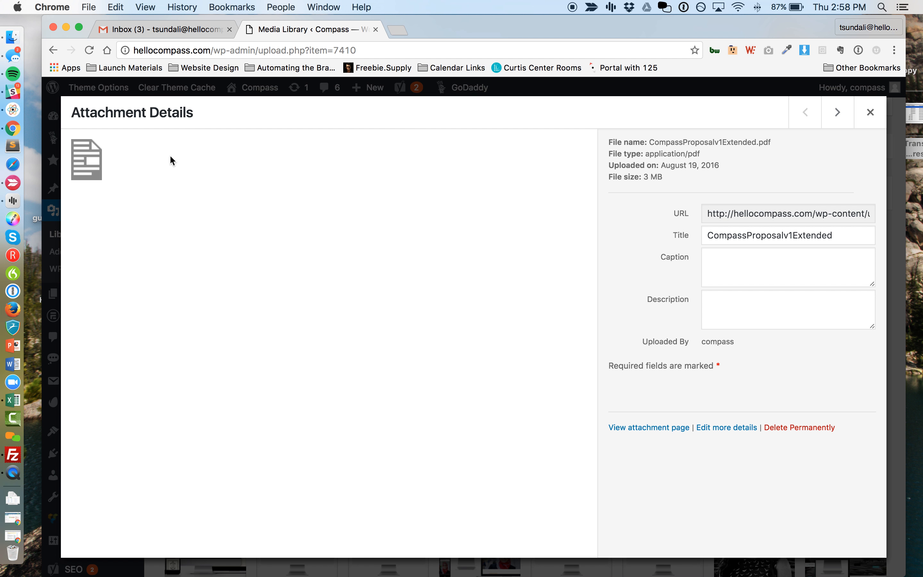
left_click(758, 306)
View CompassProposalv1Extended.pdf from its file URL in a new tab, then close it and the details.
left_click(760, 257)
left_click(837, 241)
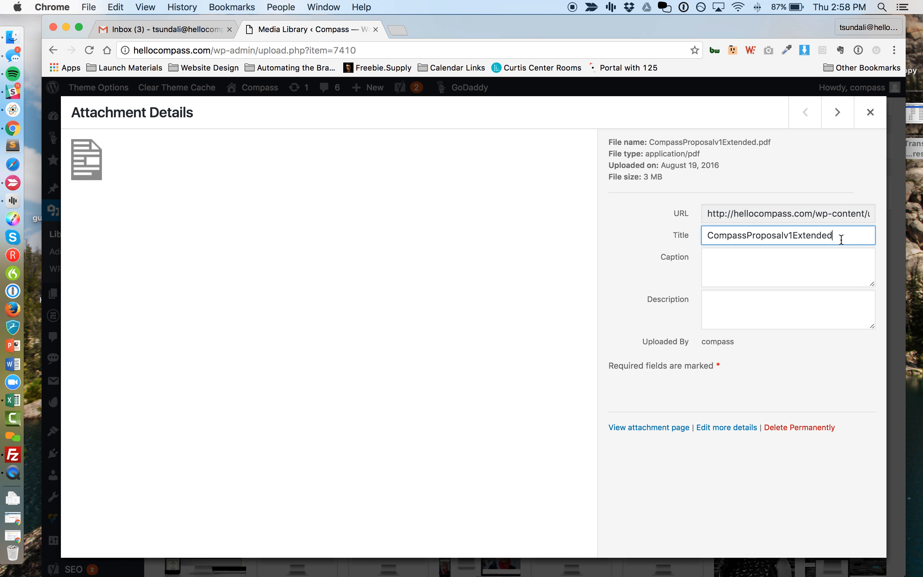
left_click(775, 274)
left_click(775, 305)
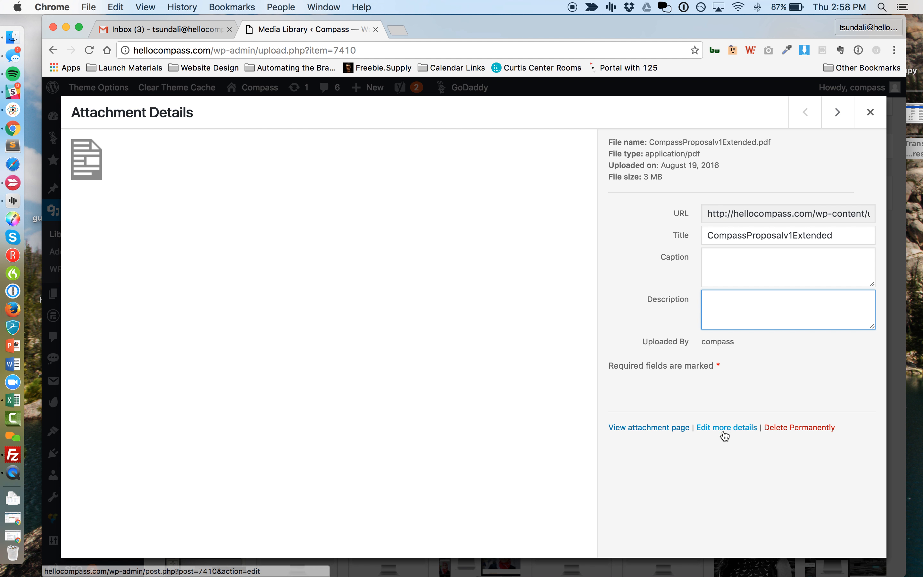
triple_click(773, 210)
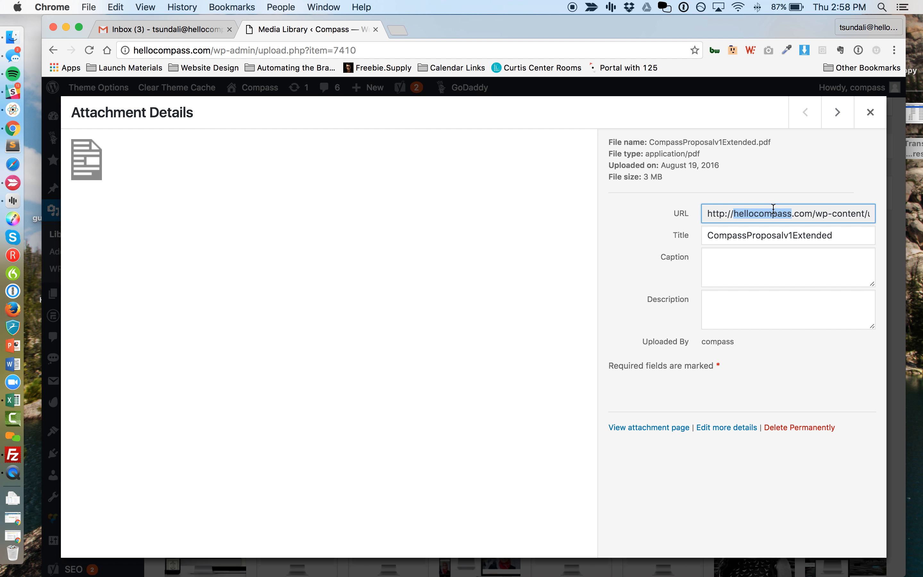
key("super+c")
key("super+t")
key("super+v")
key("Return")
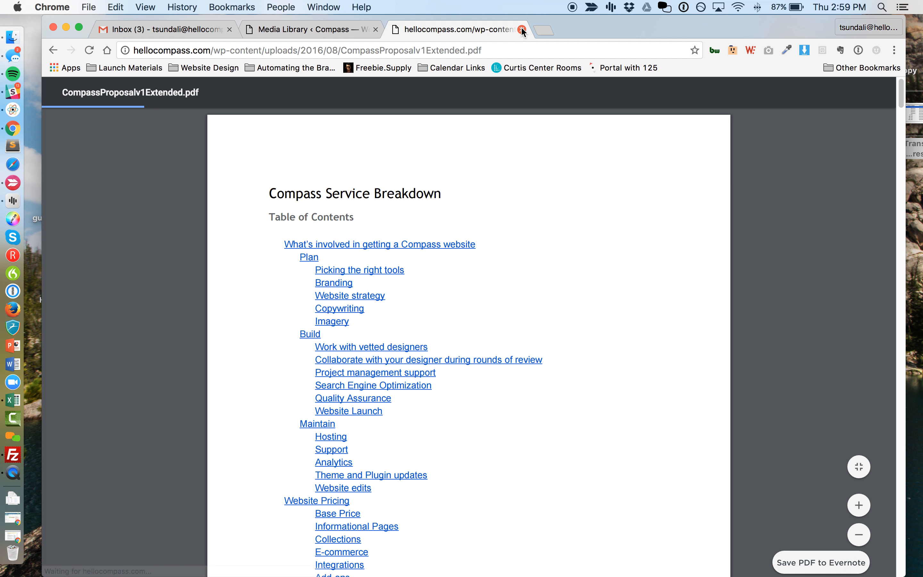
left_click(522, 30)
left_click(871, 112)
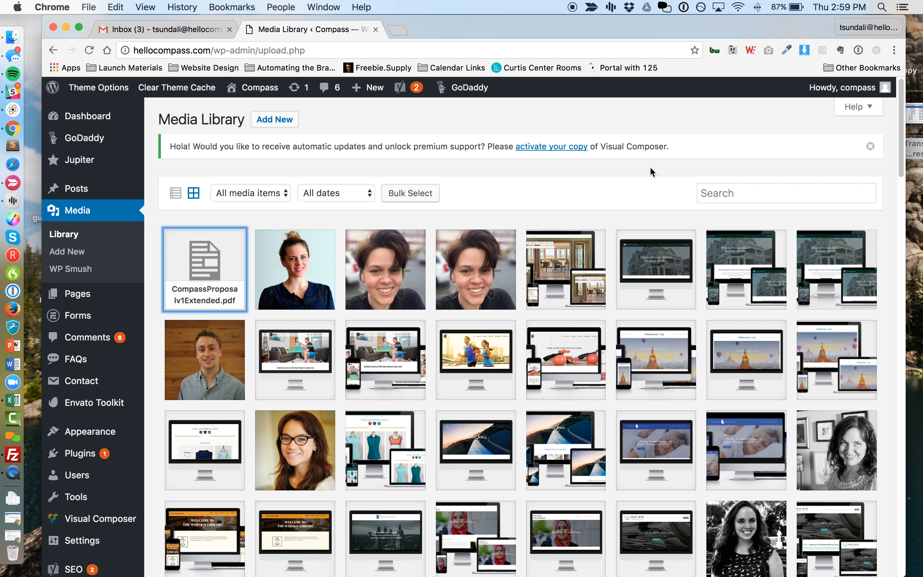